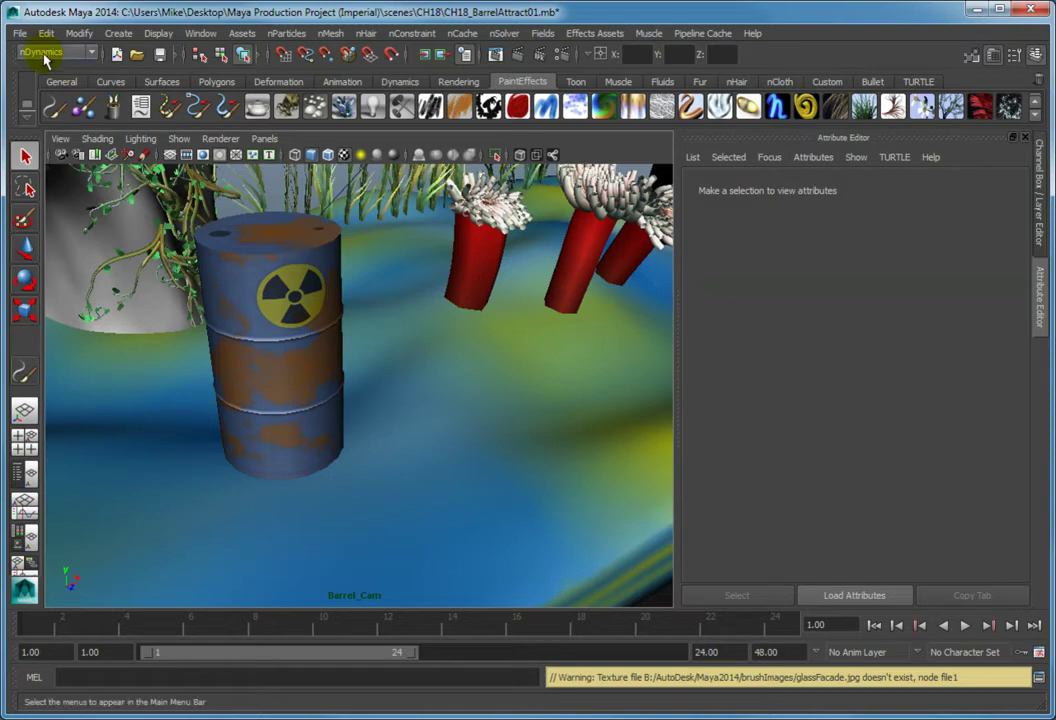
Activate the Rendering menu set and select the gravel floor mesh.
left_click(45, 52)
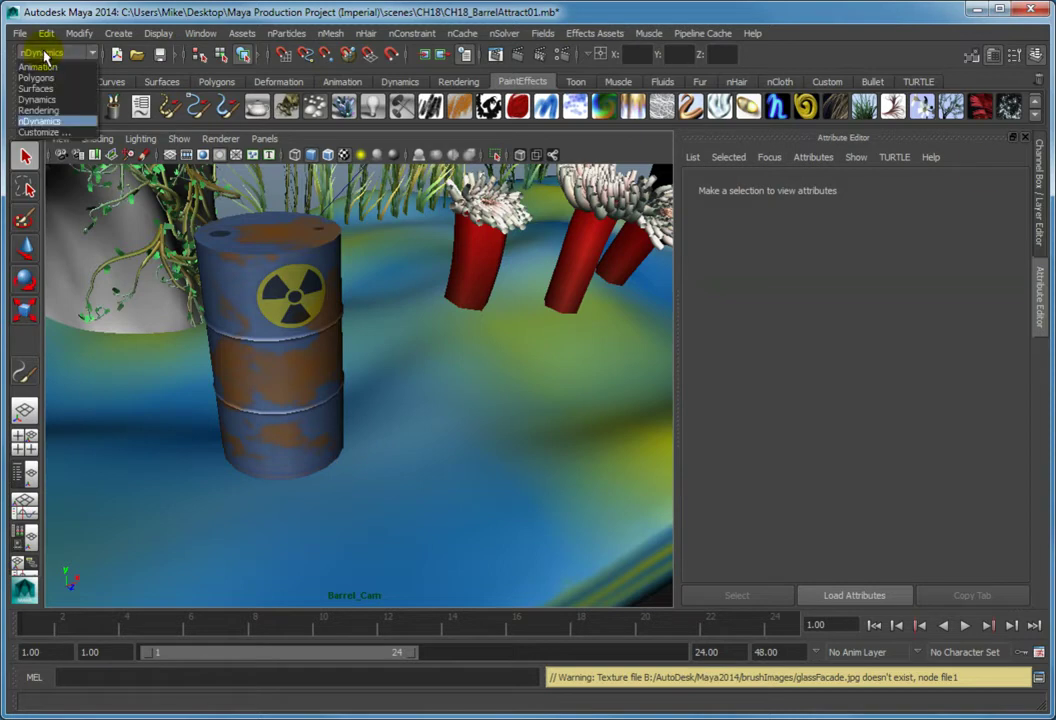
left_click(38, 110)
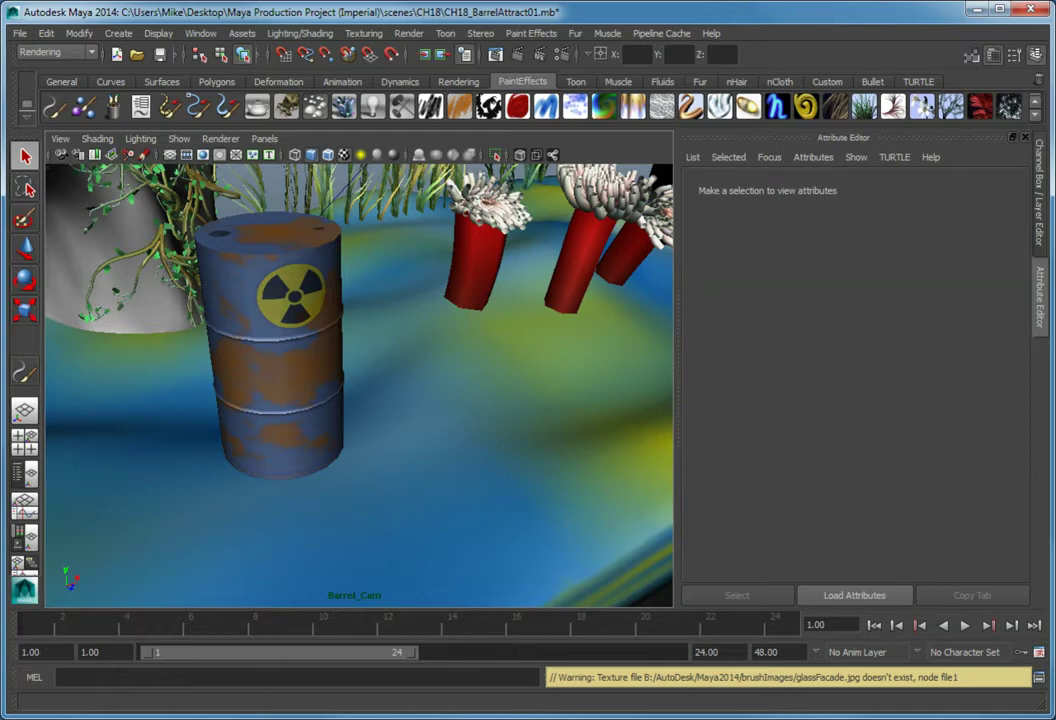
left_click(488, 429)
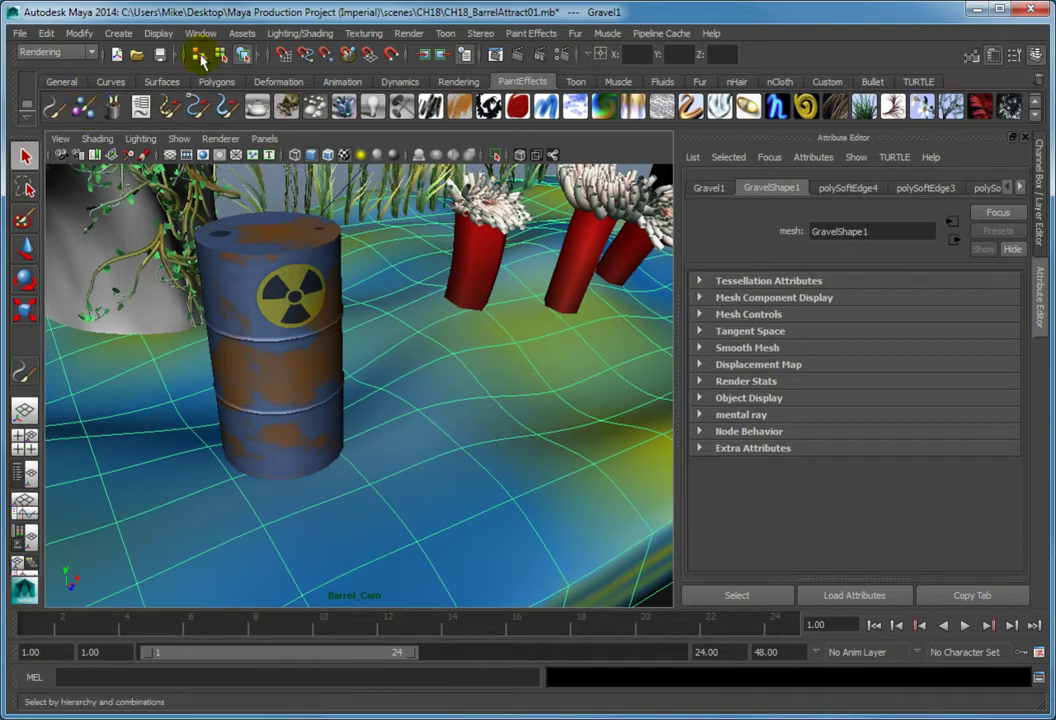
Load the anemoneBranches brush from the Visor's underwater preset folder.
left_click(113, 105)
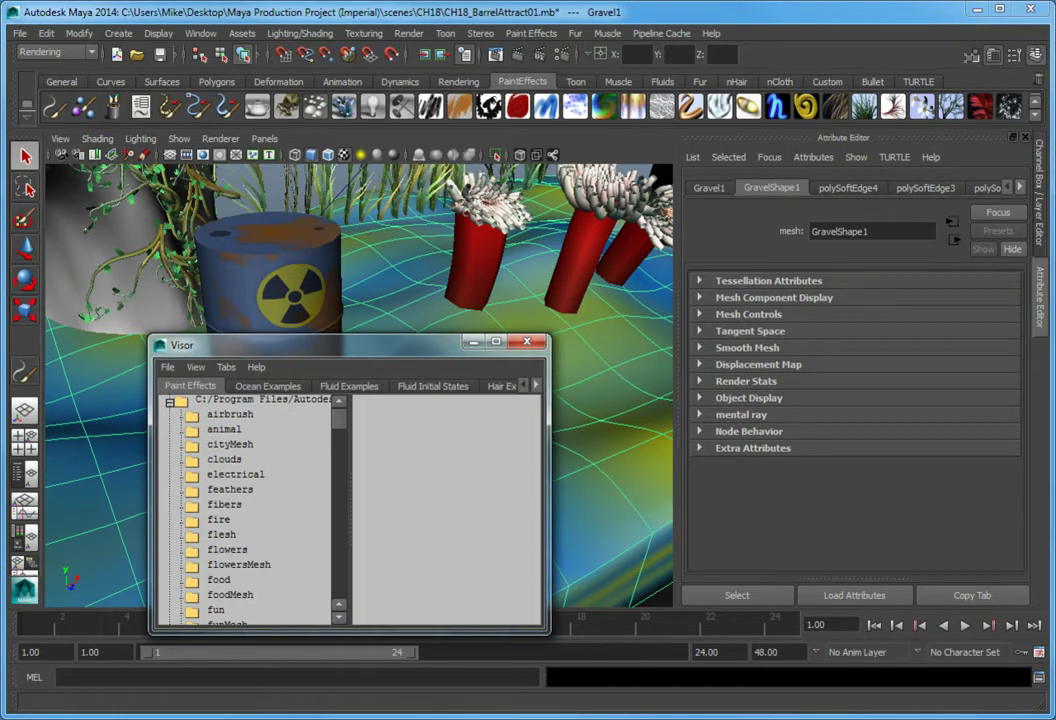
left_click_drag(345, 420, 327, 553)
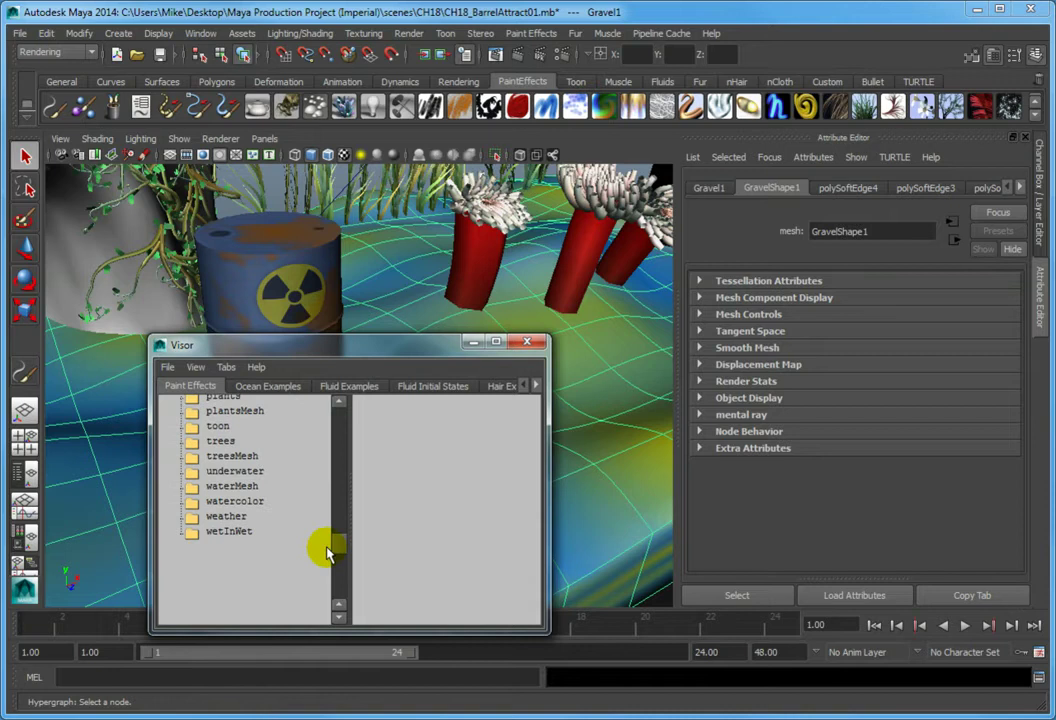
left_click(233, 471)
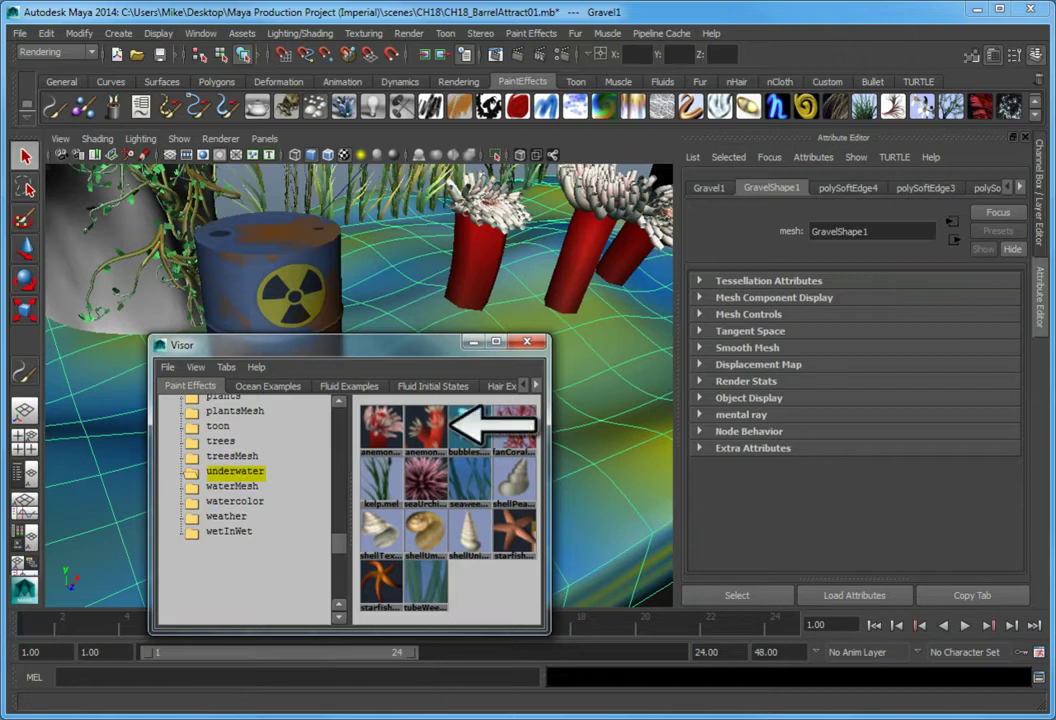
left_click(427, 438)
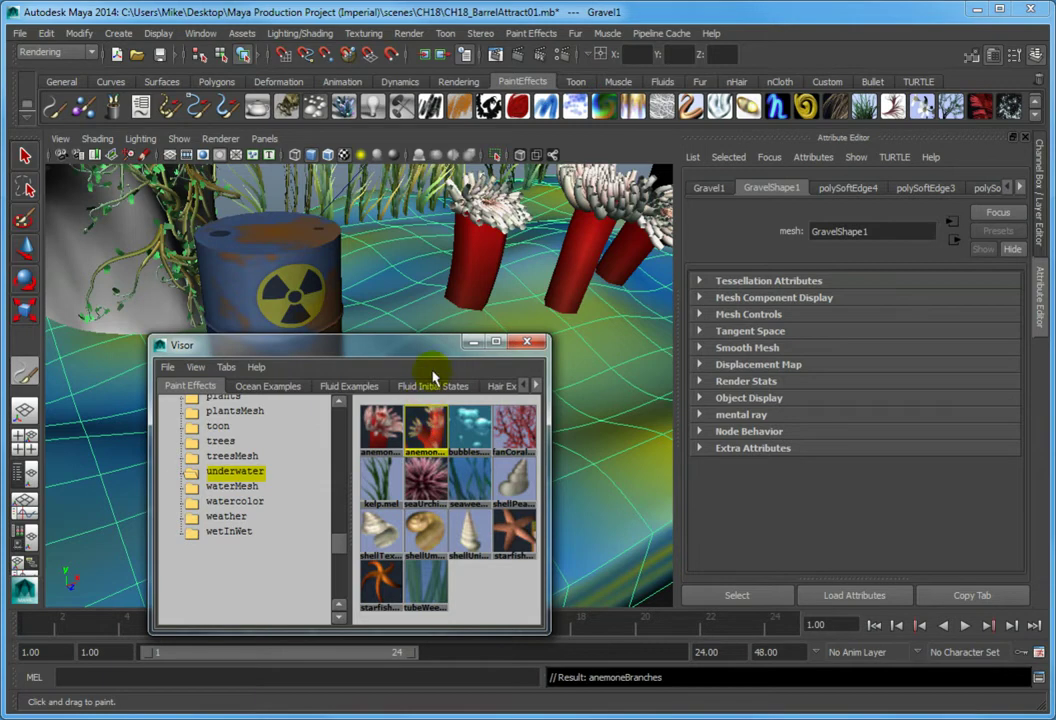
Paint a short curving anemoneBranches stroke on the gravel right of the barrel.
left_click_drag(430, 355, 0, 366)
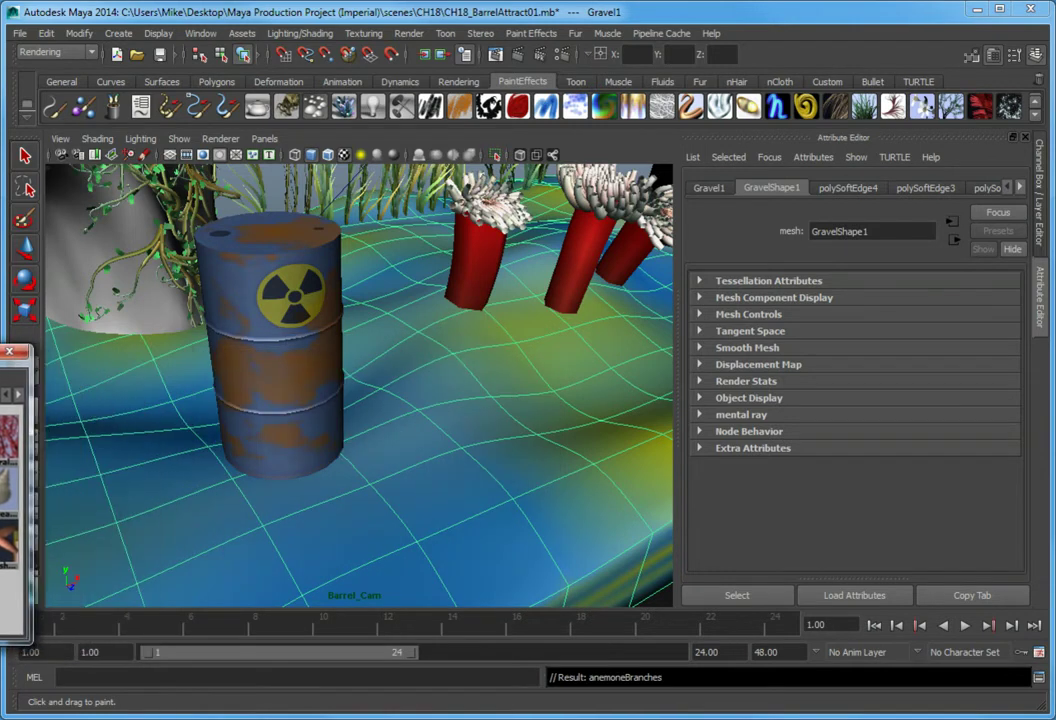
left_click(581, 410)
left_click(577, 449)
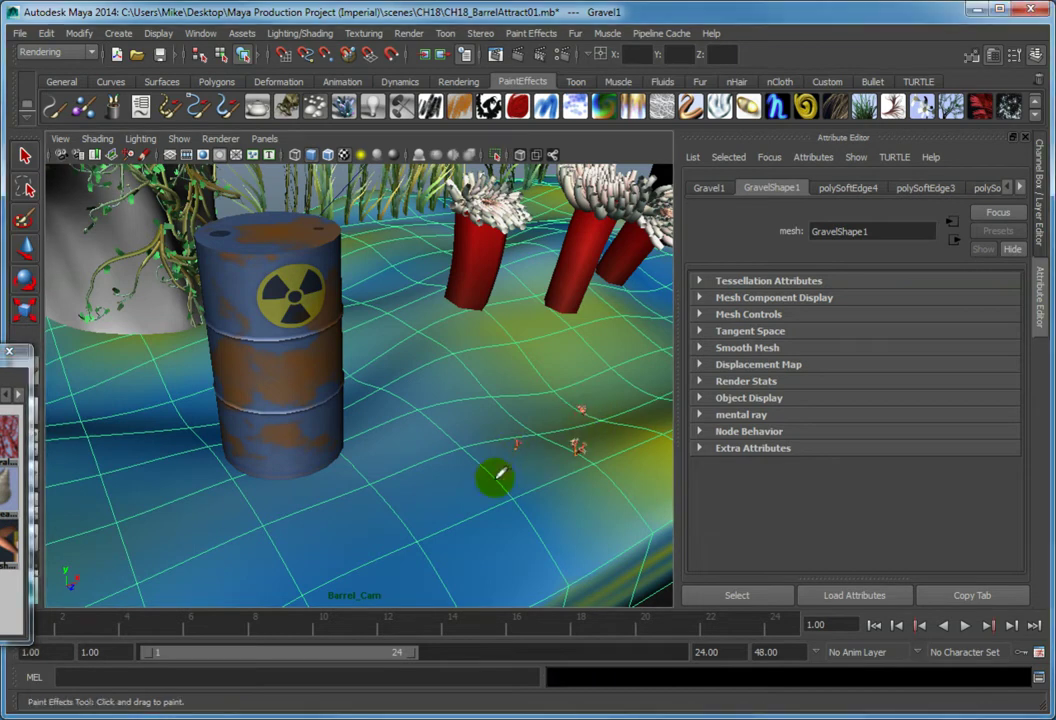
mouse_move(488, 478)
left_mouse_down()
mouse_move(563, 492)
mouse_move(535, 503)
left_mouse_up()
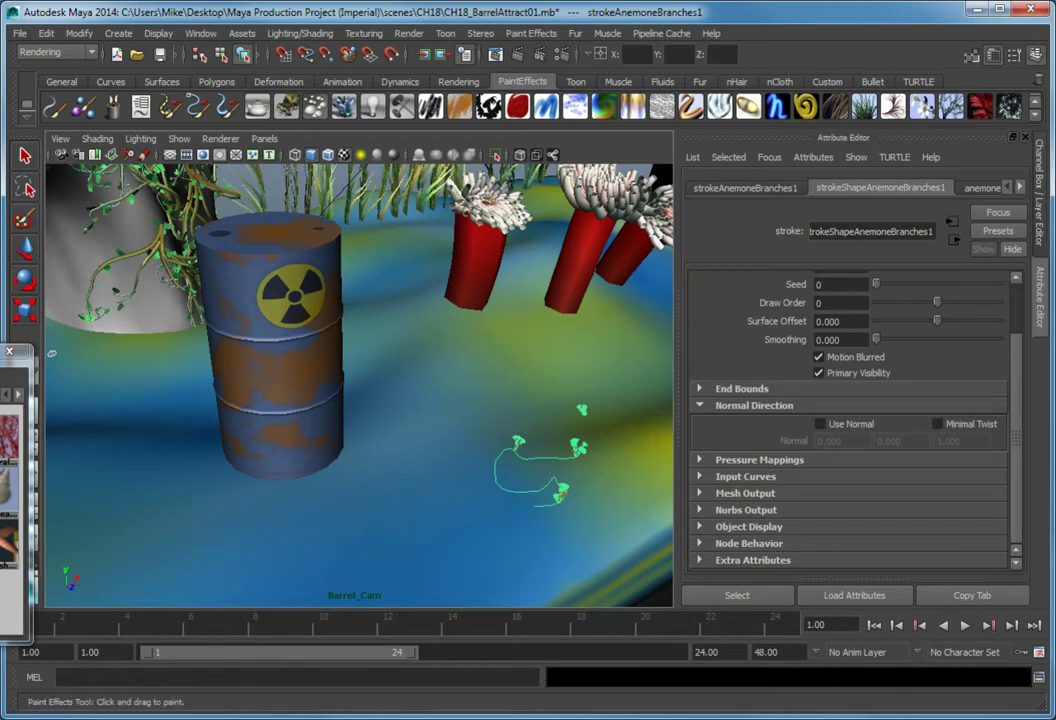
Close the Visor and return to the Select Tool.
left_click_drag(3, 351, 493, 352)
left_click(497, 350)
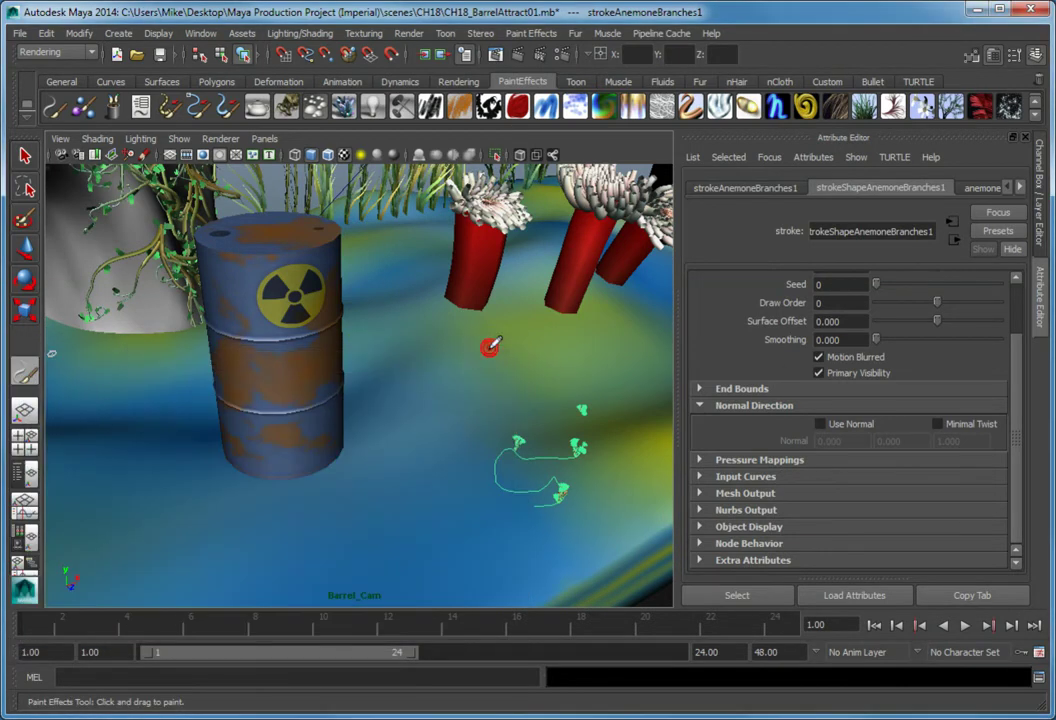
key("q")
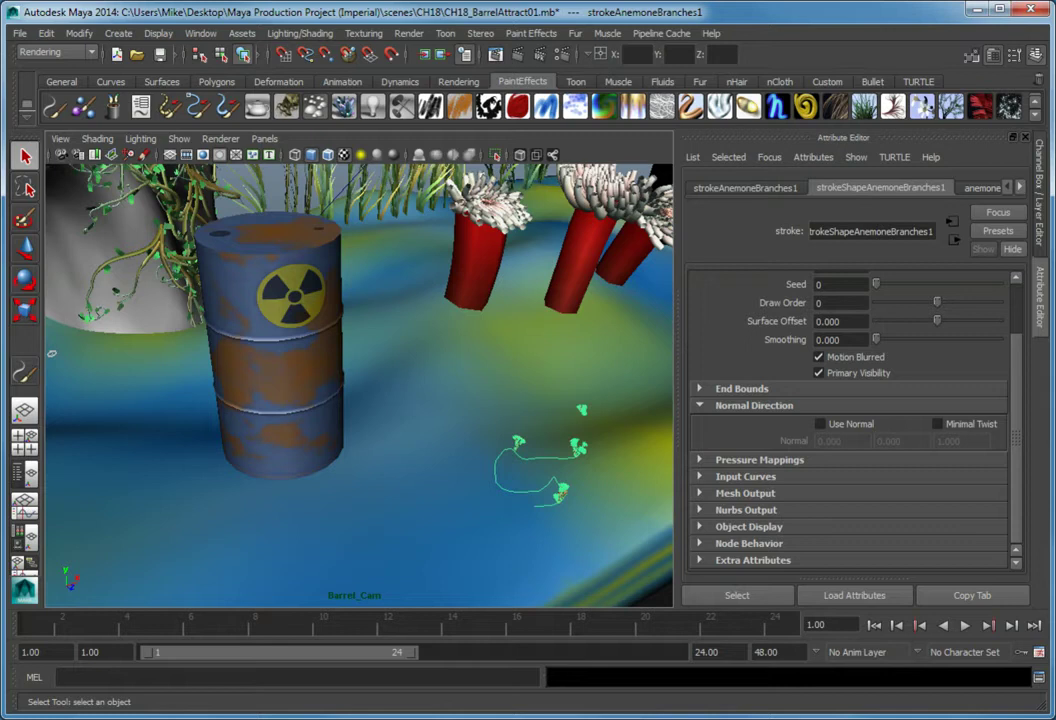
Set Global Scale to 20 on the anemoneBranches1 brush tab.
left_click(970, 190)
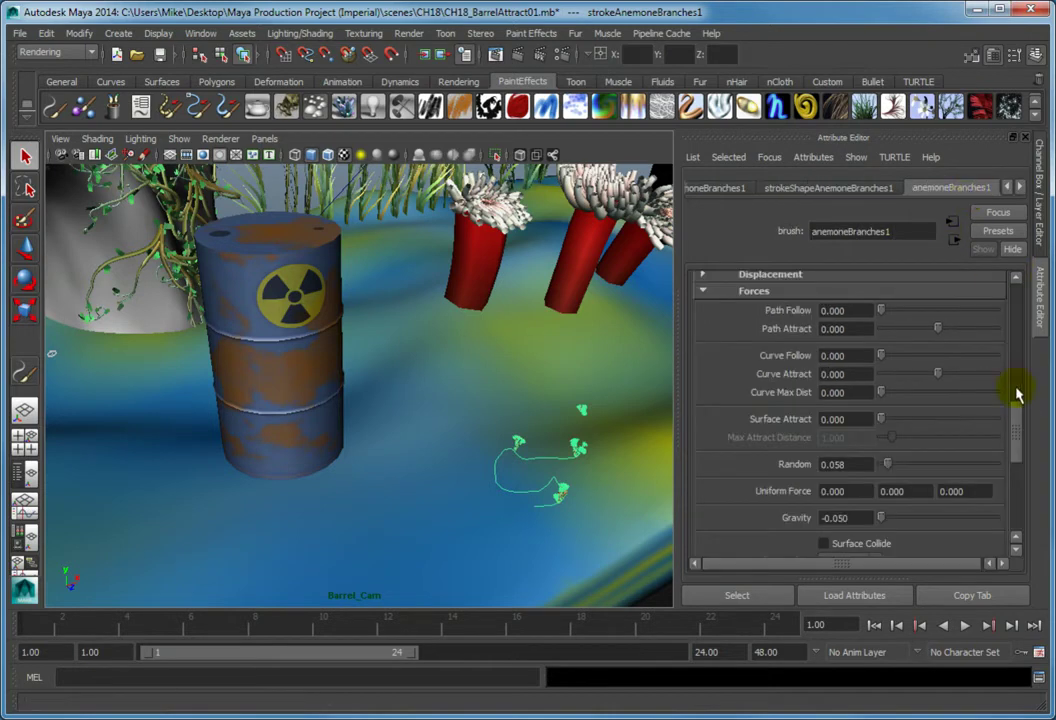
left_click(898, 290)
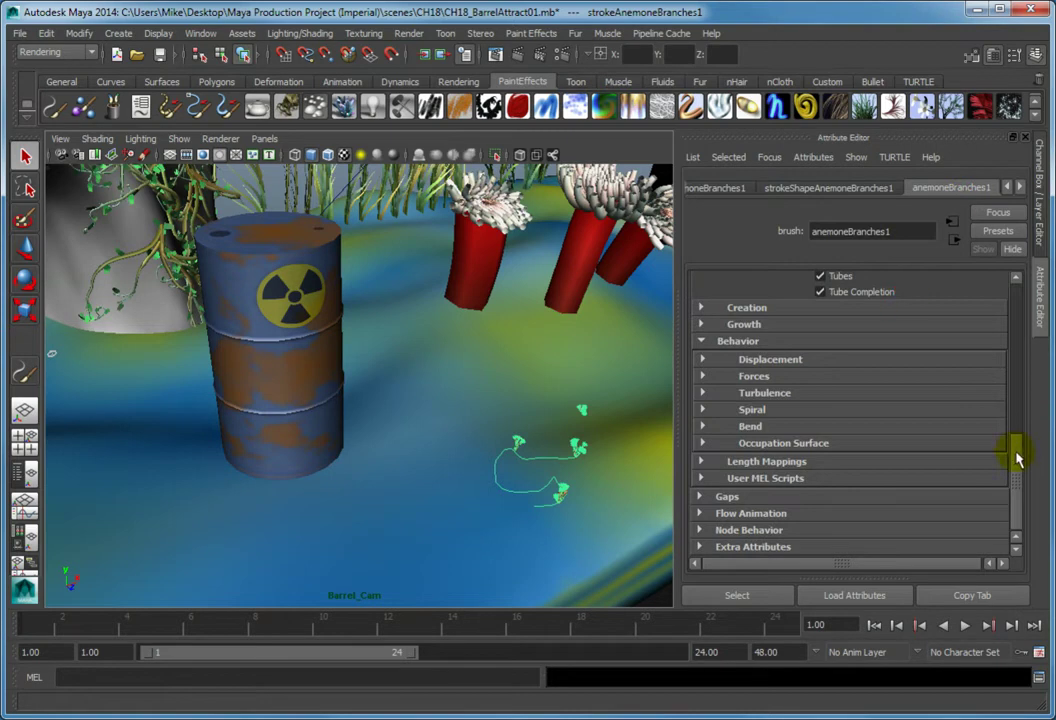
left_click_drag(1018, 452, 1018, 298)
double_click(845, 300)
type("20")
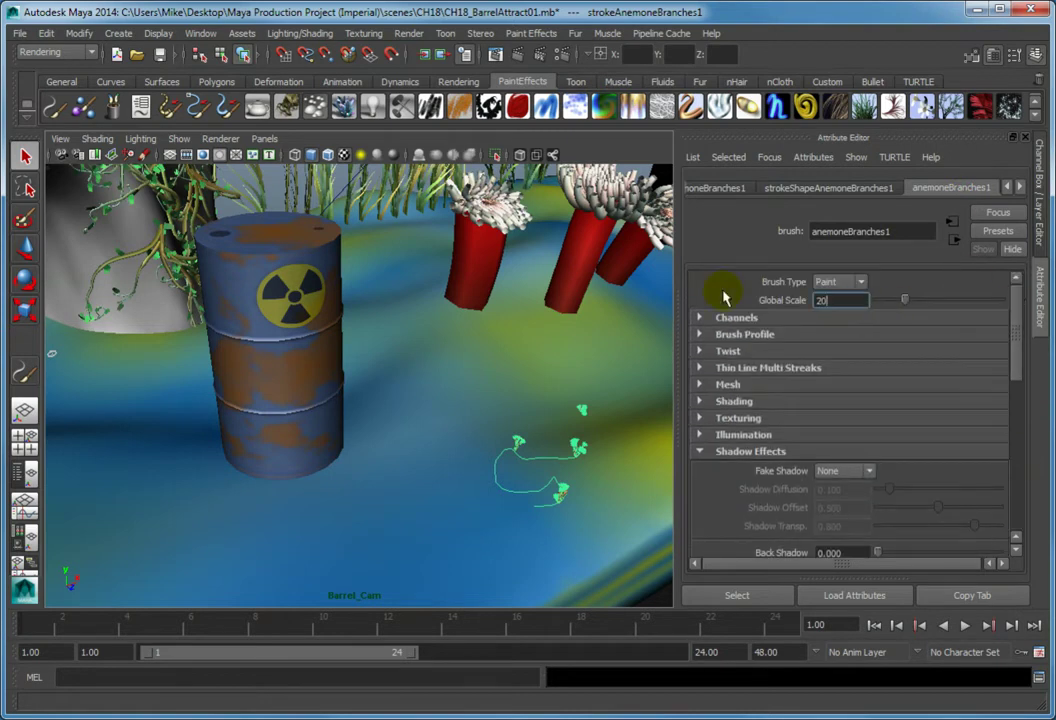
key("Return")
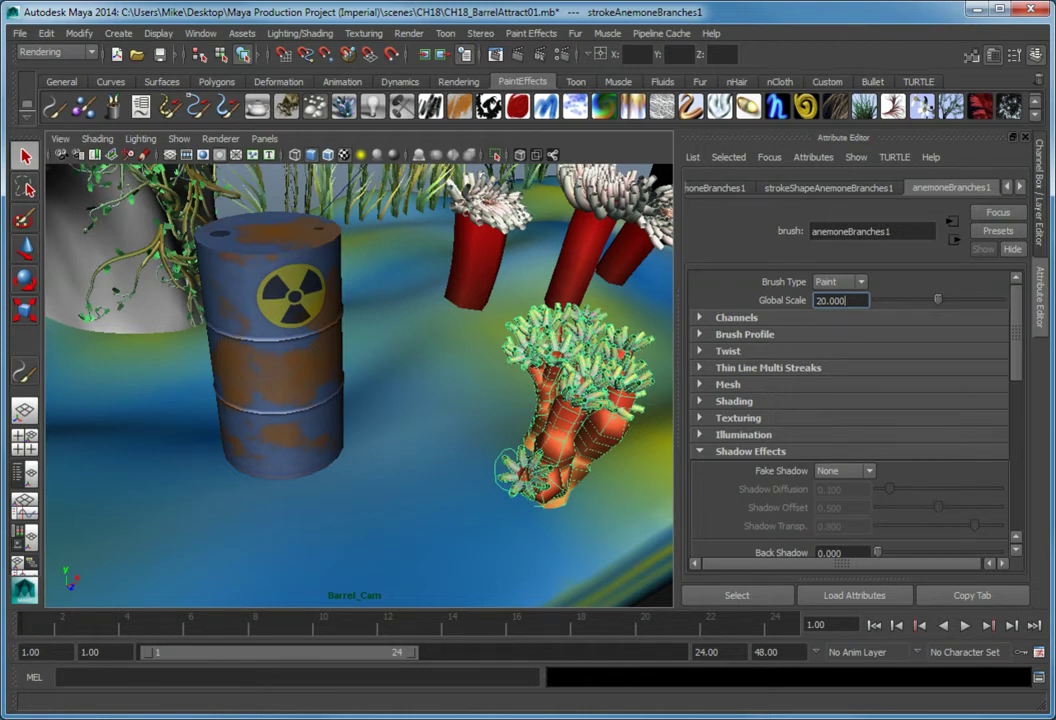
key("shift")
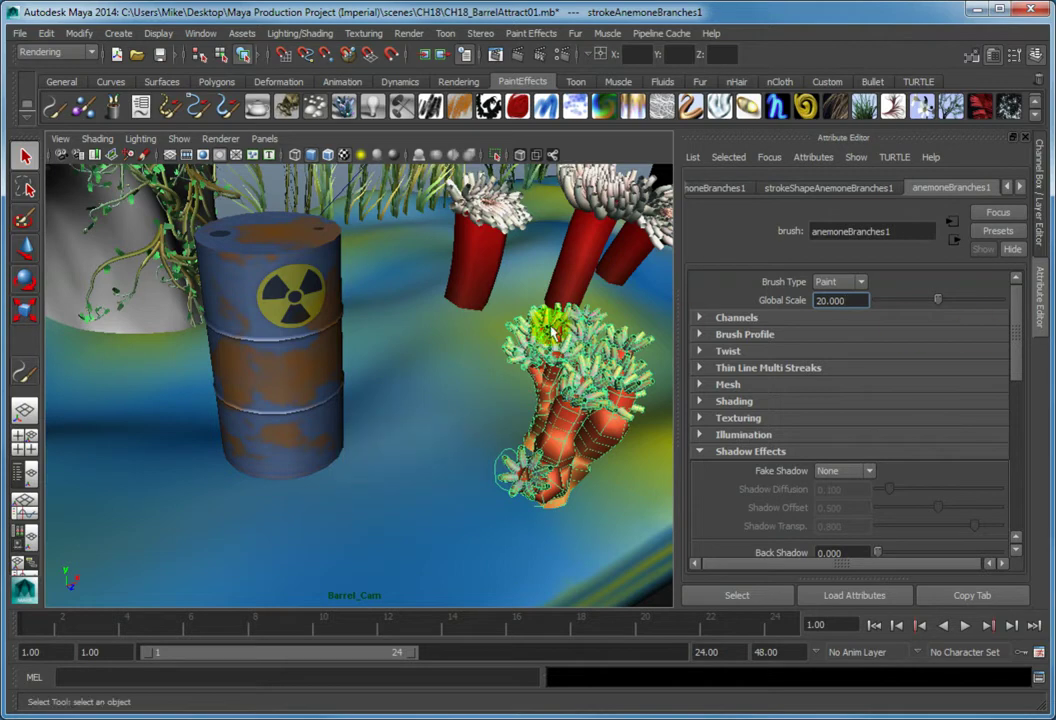
Select the hazard barrel and apply Paint Effects Make Collide to it.
left_click(248, 381)
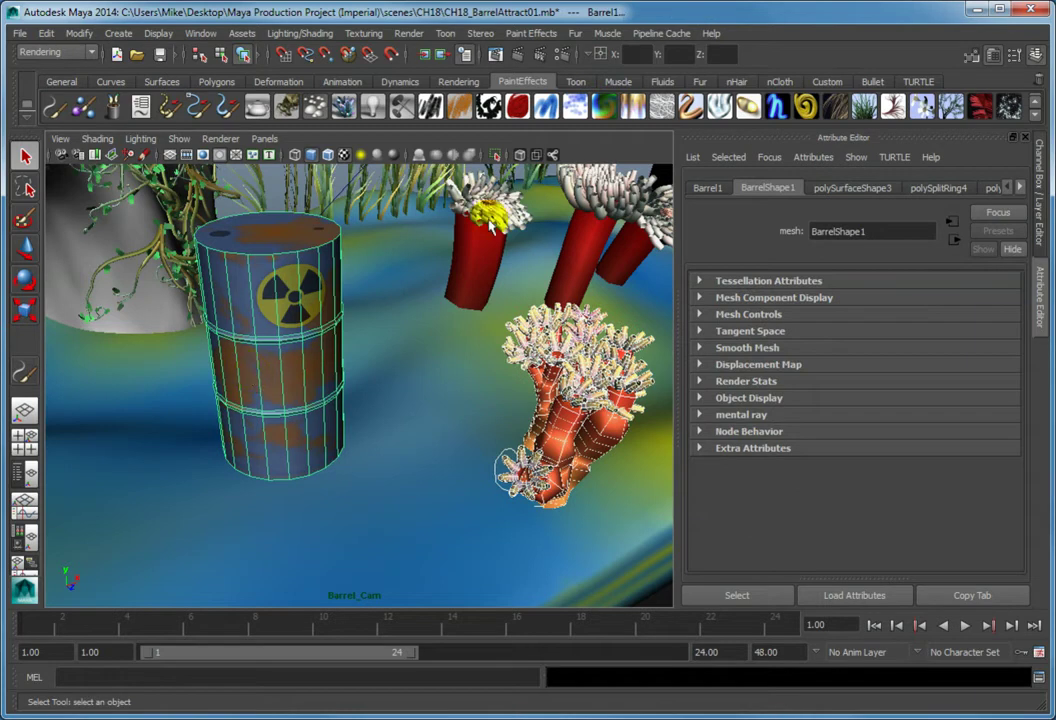
left_click(531, 33)
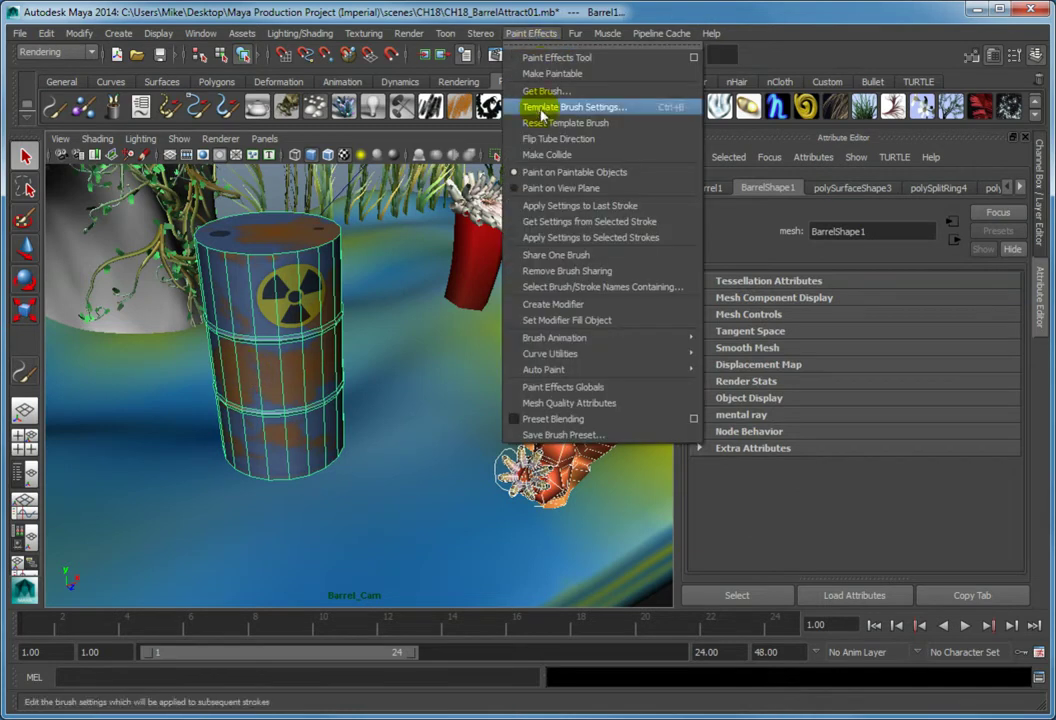
left_click(545, 154)
left_click(538, 155)
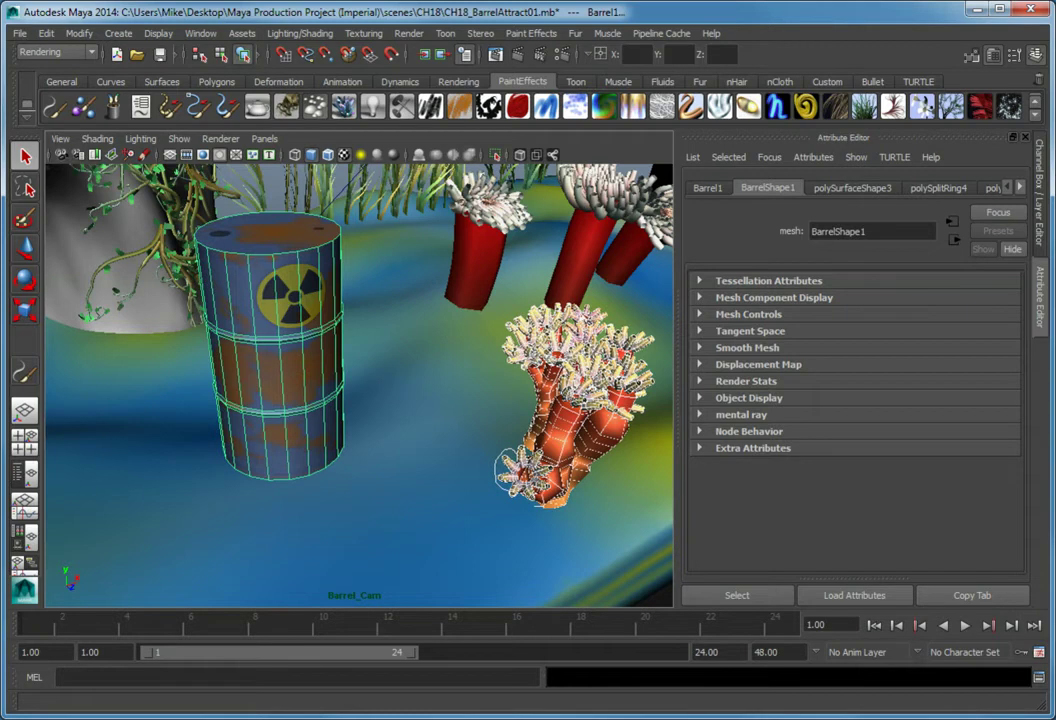
Move the barrel alone to the right toward the anemones.
left_click(306, 313)
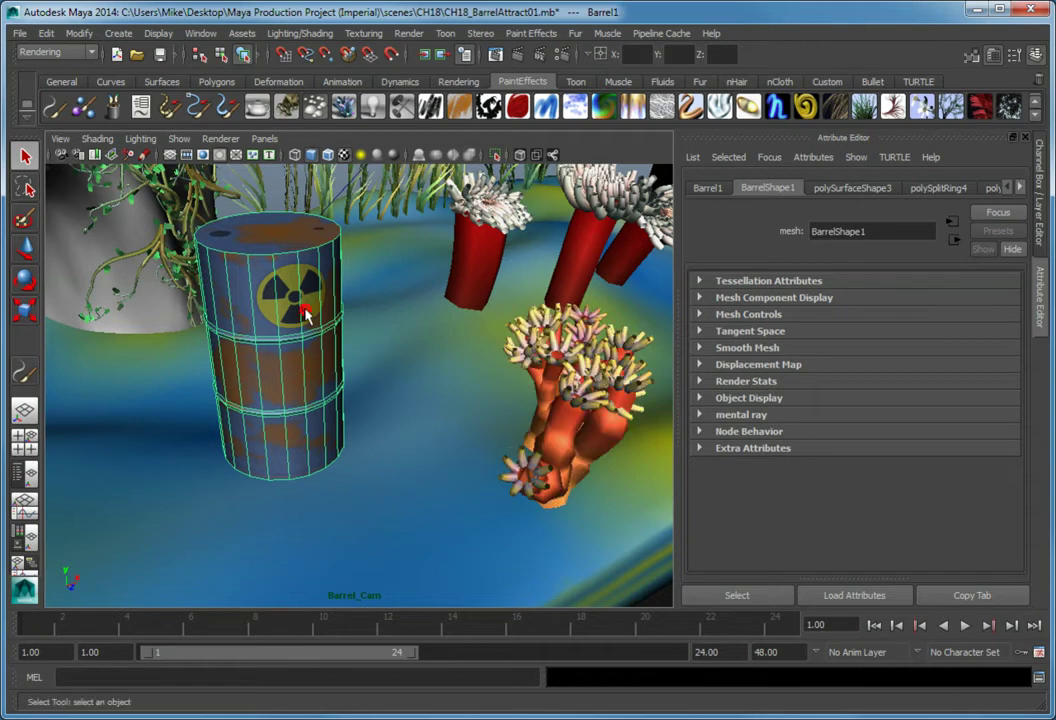
key("w")
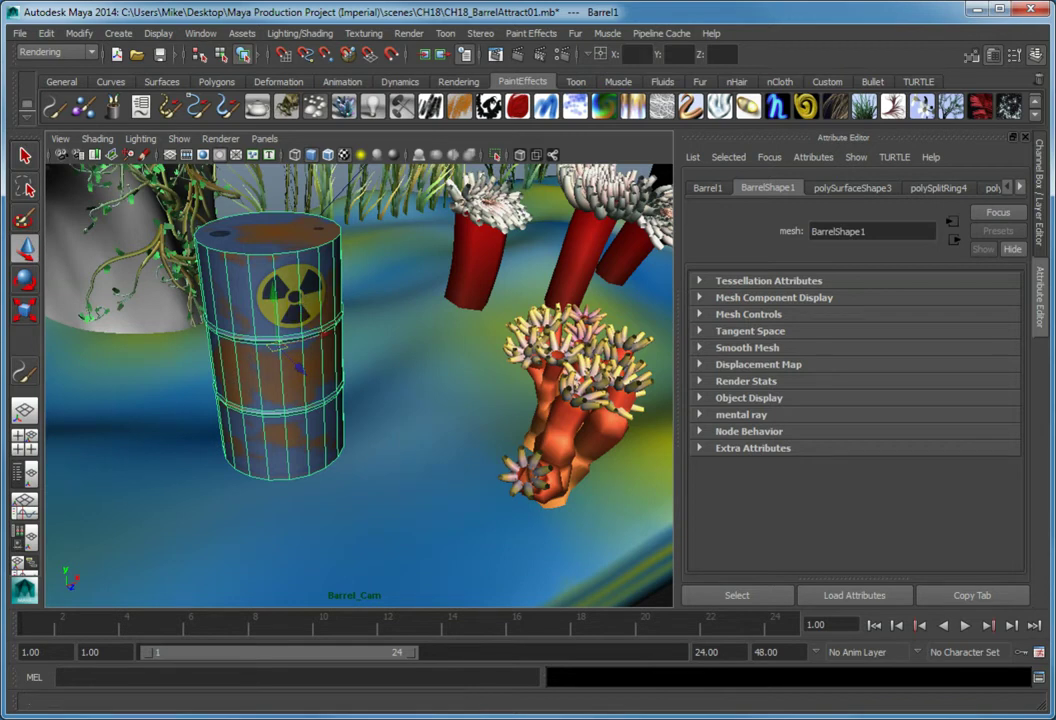
key("ctrl")
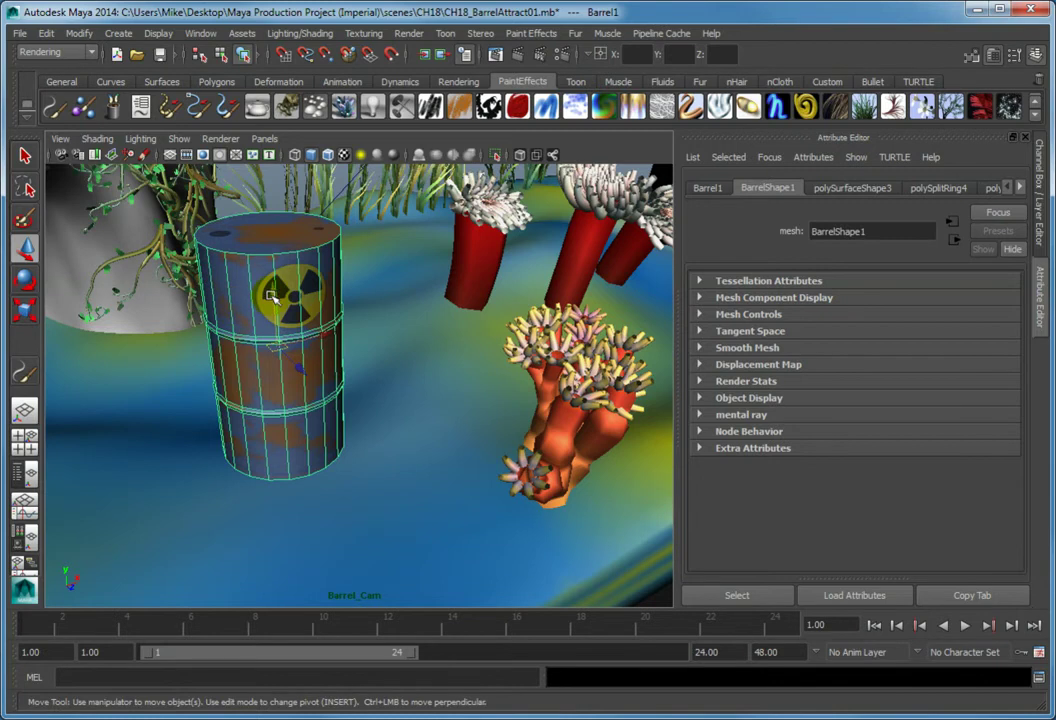
left_click_drag(226, 250, 272, 281)
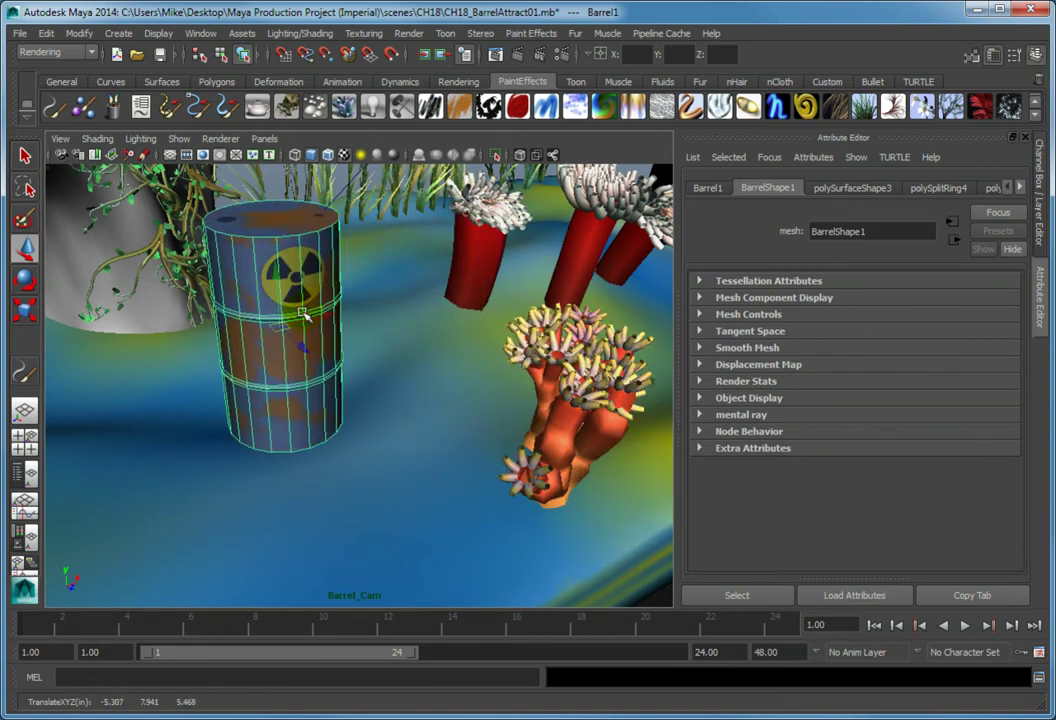
Select strokeAnemoneBranches1 in the Outliner and show its anemoneBranches1 brush attributes.
left_click(201, 33)
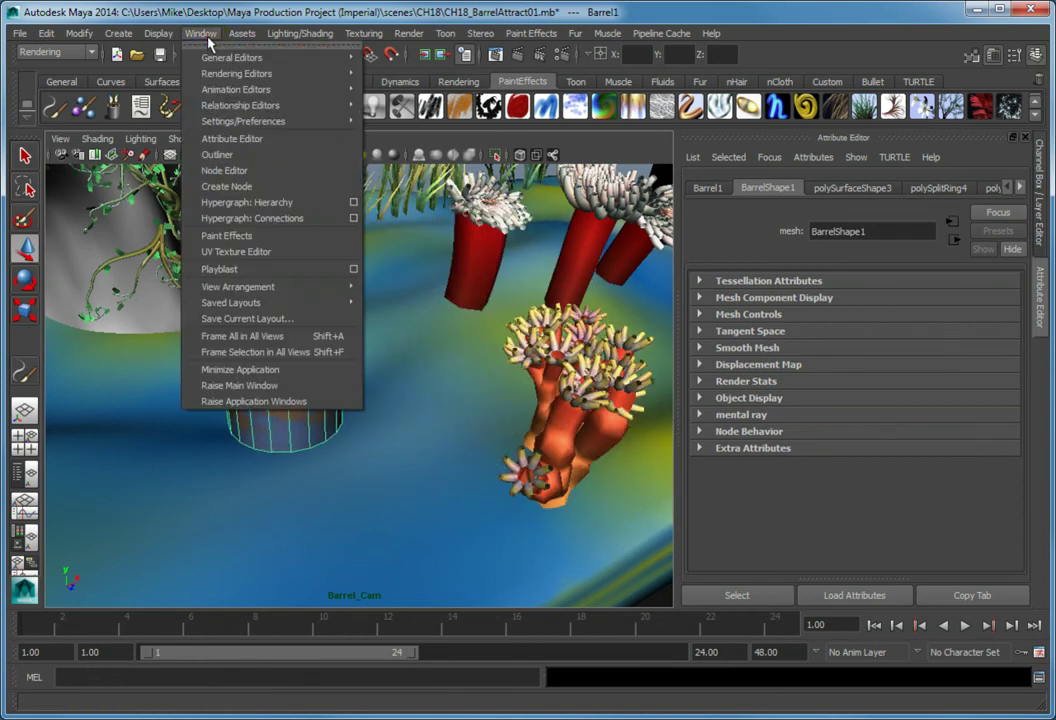
left_click(212, 155)
scroll(220, 365, "down", 5)
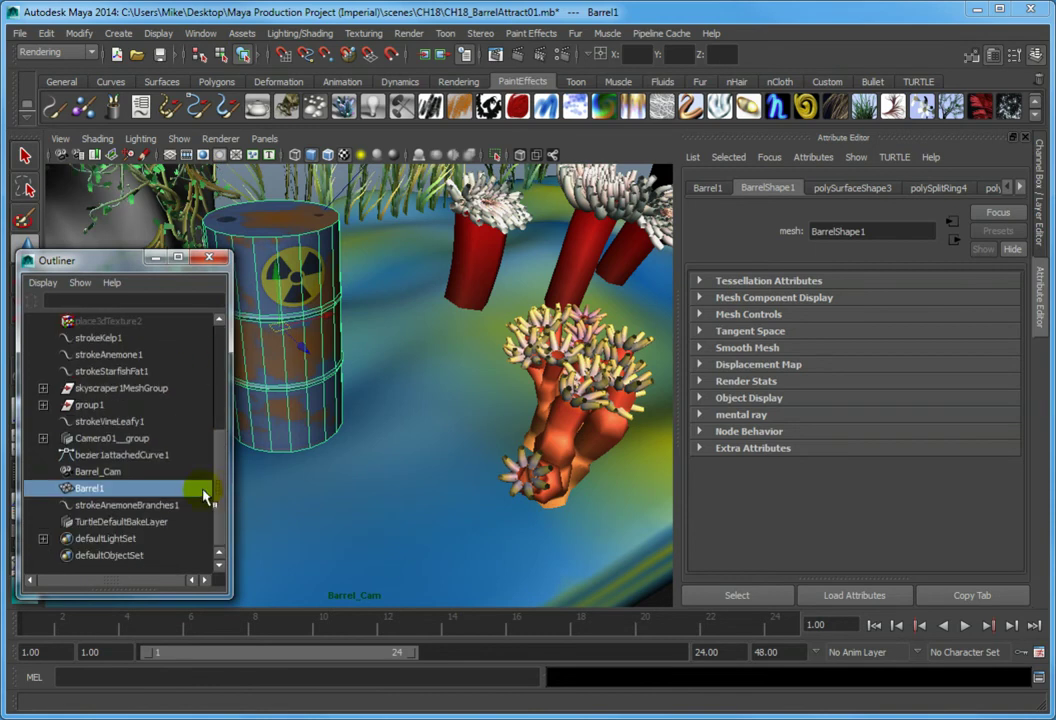
left_click(175, 507)
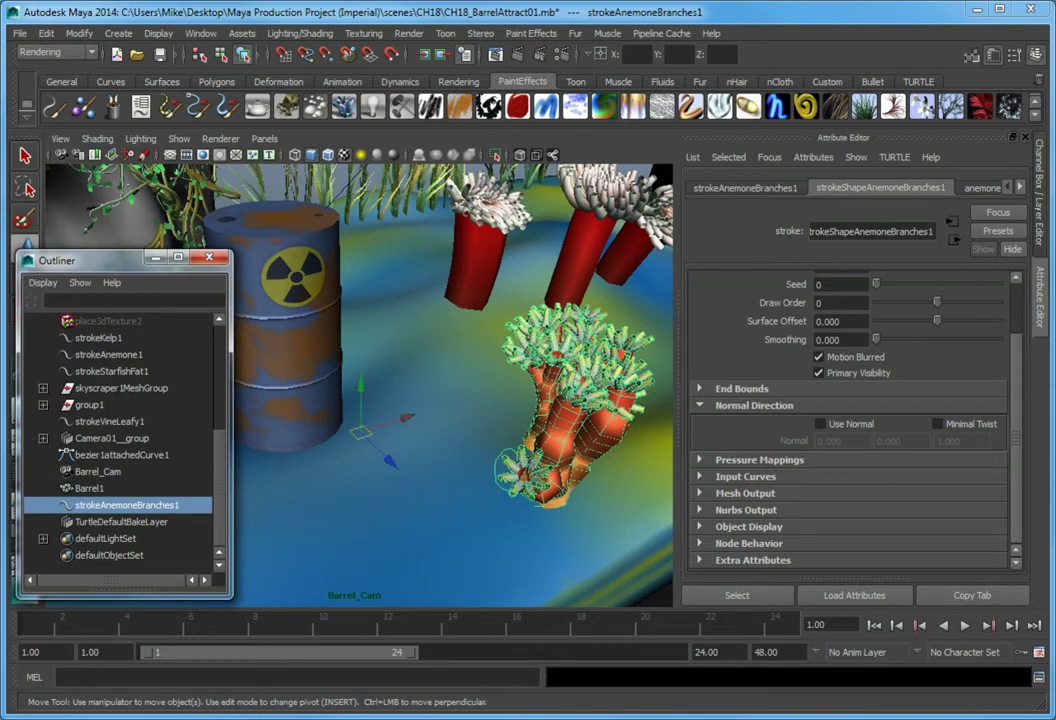
left_click(976, 188)
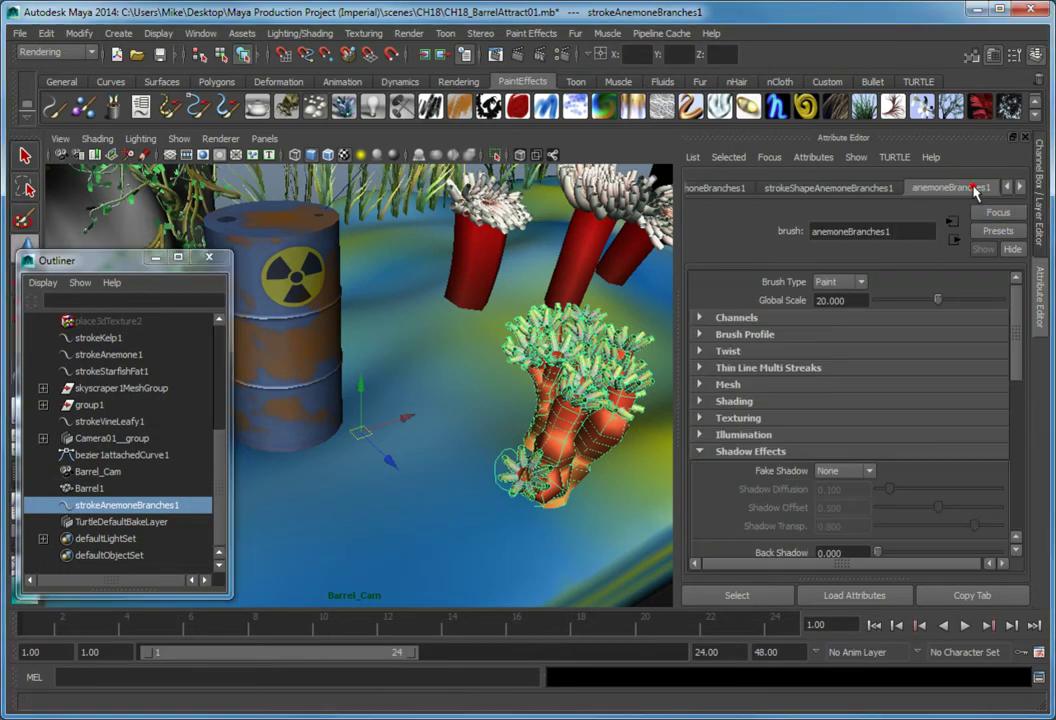
left_click_drag(1018, 326, 1020, 451)
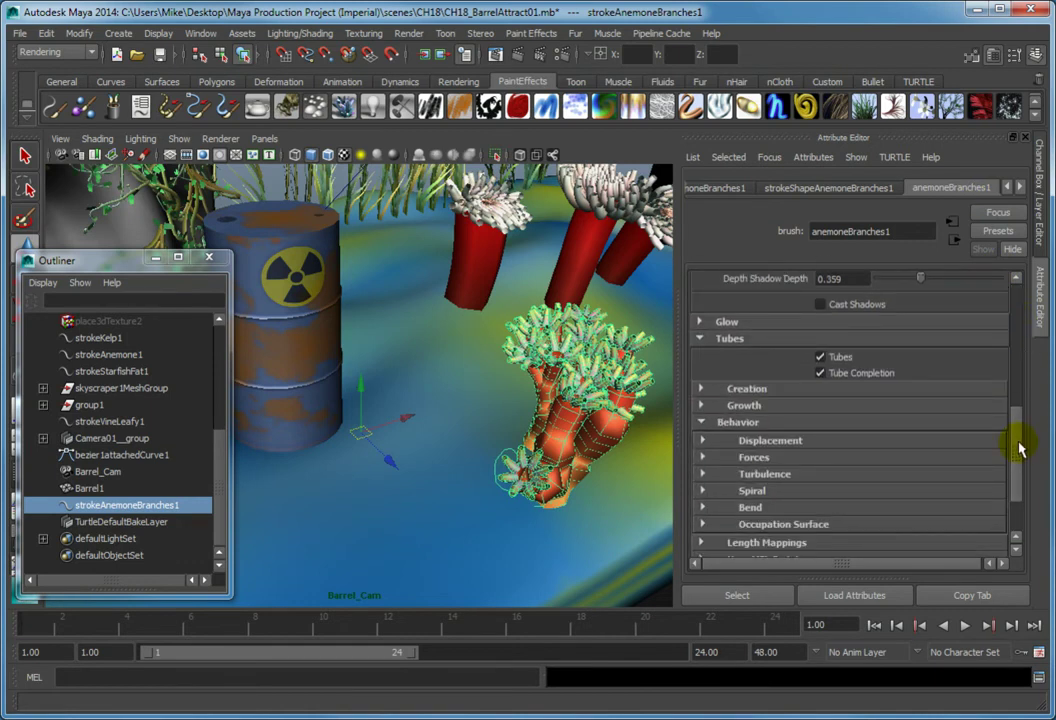
Under Forces, set Surface Attract to 1 and Max Attract Distance to 15.
left_click(824, 461)
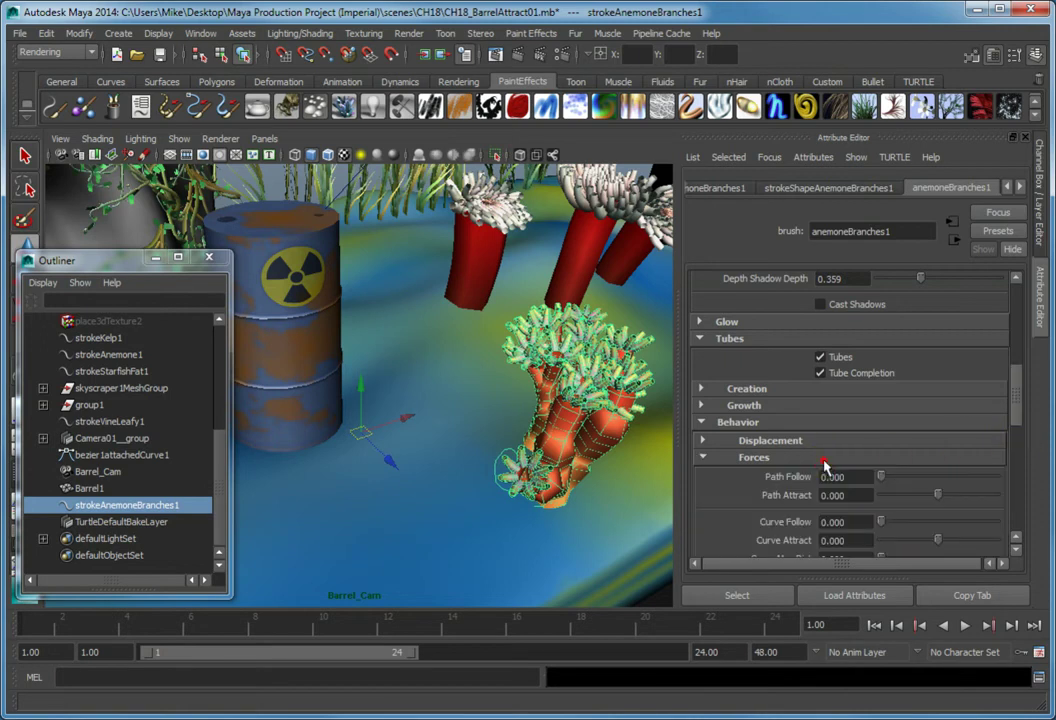
left_click_drag(1020, 392, 1020, 435)
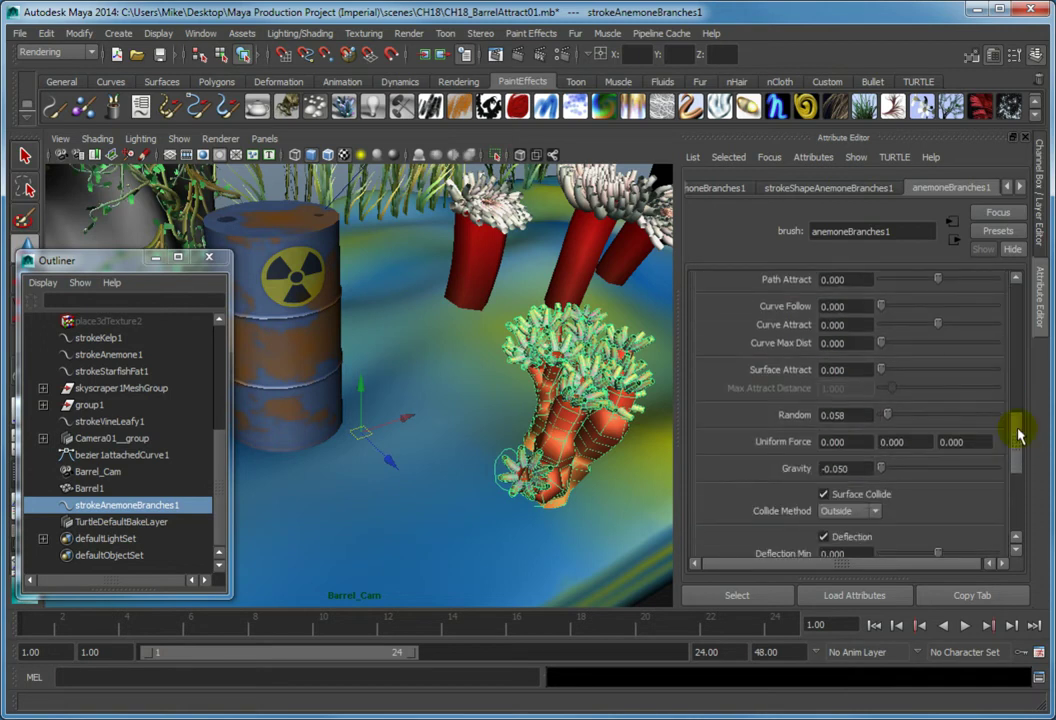
left_click(808, 371)
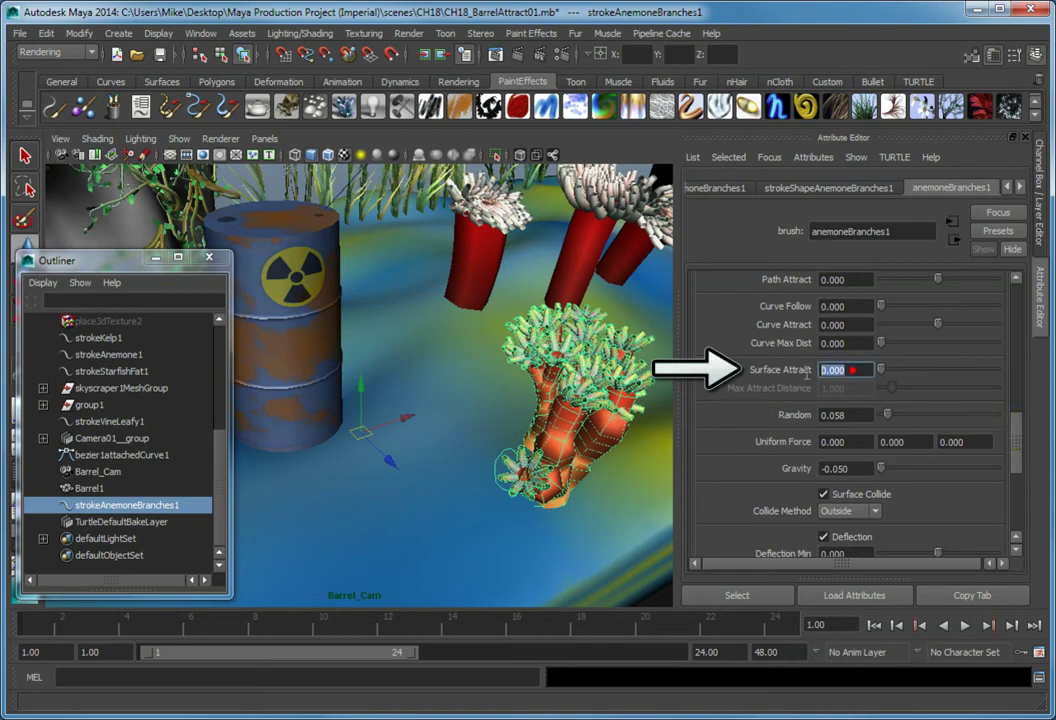
type("1")
key("Return")
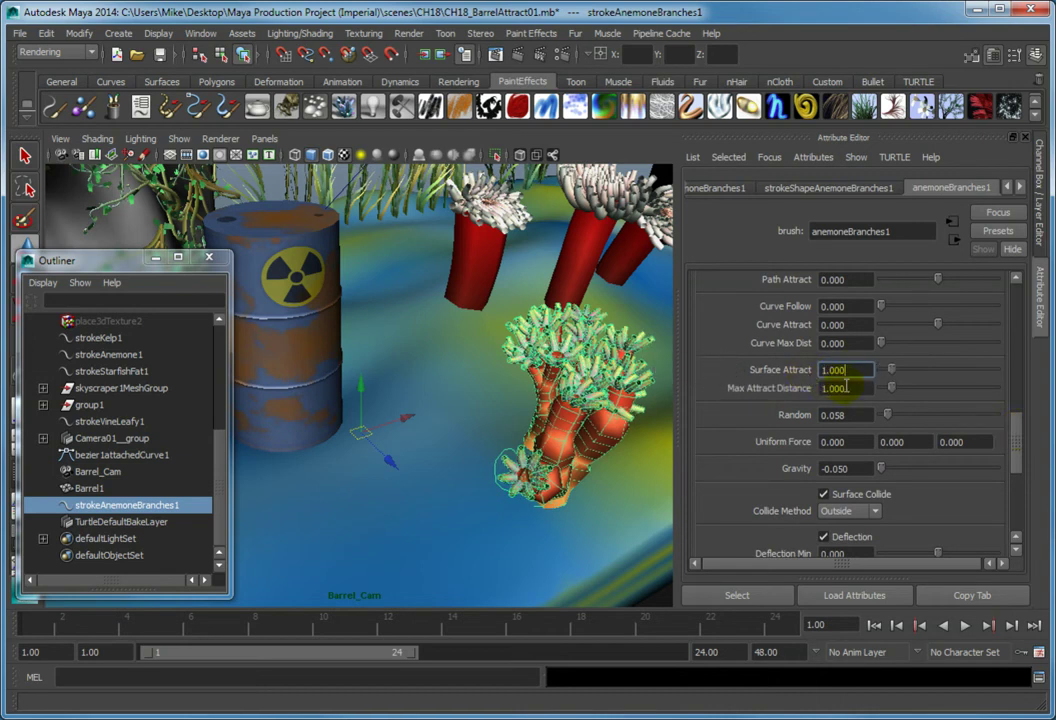
left_click(808, 392)
type("15")
key("Return")
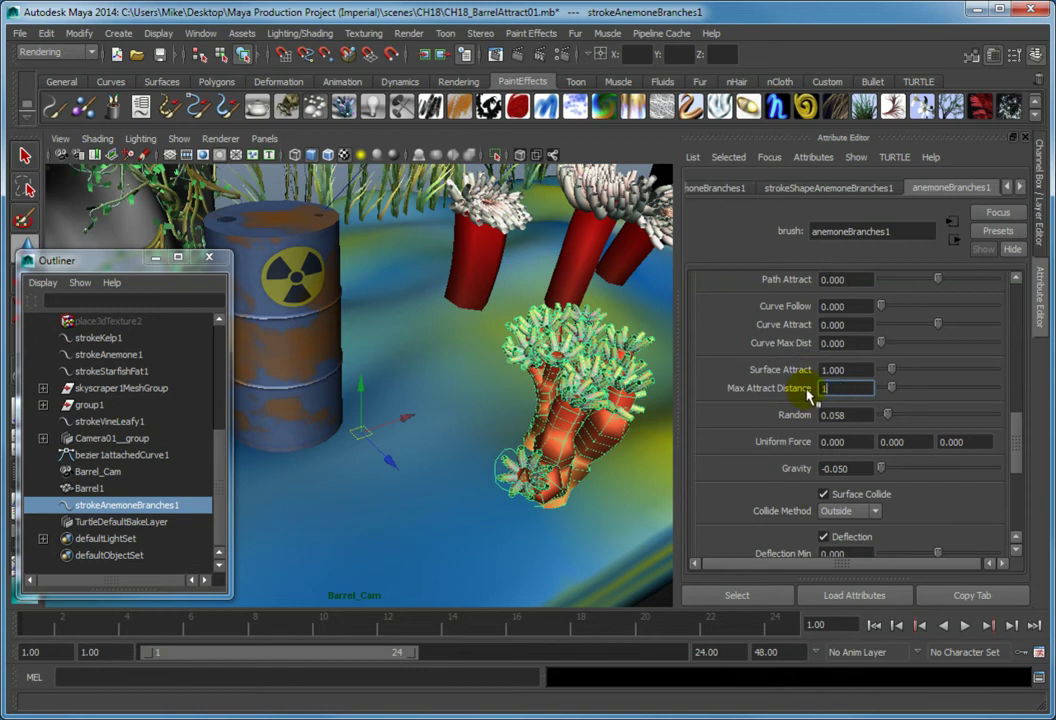
key("Return")
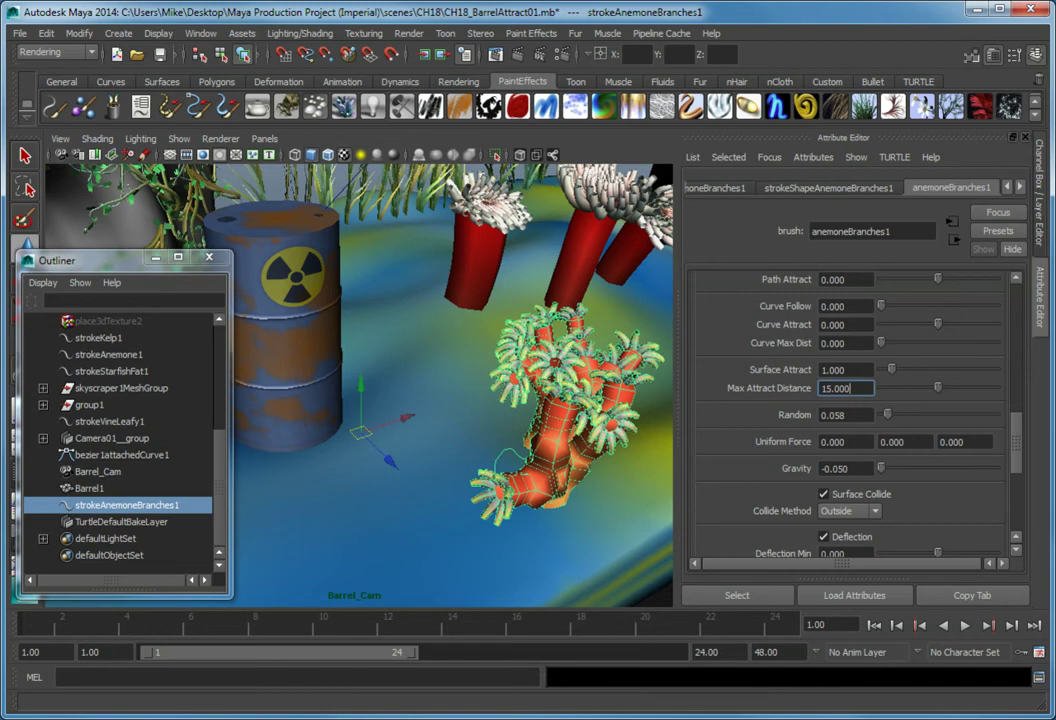
Drag Barrel1 back to the upper left, away from the anemone cluster.
left_click(263, 265)
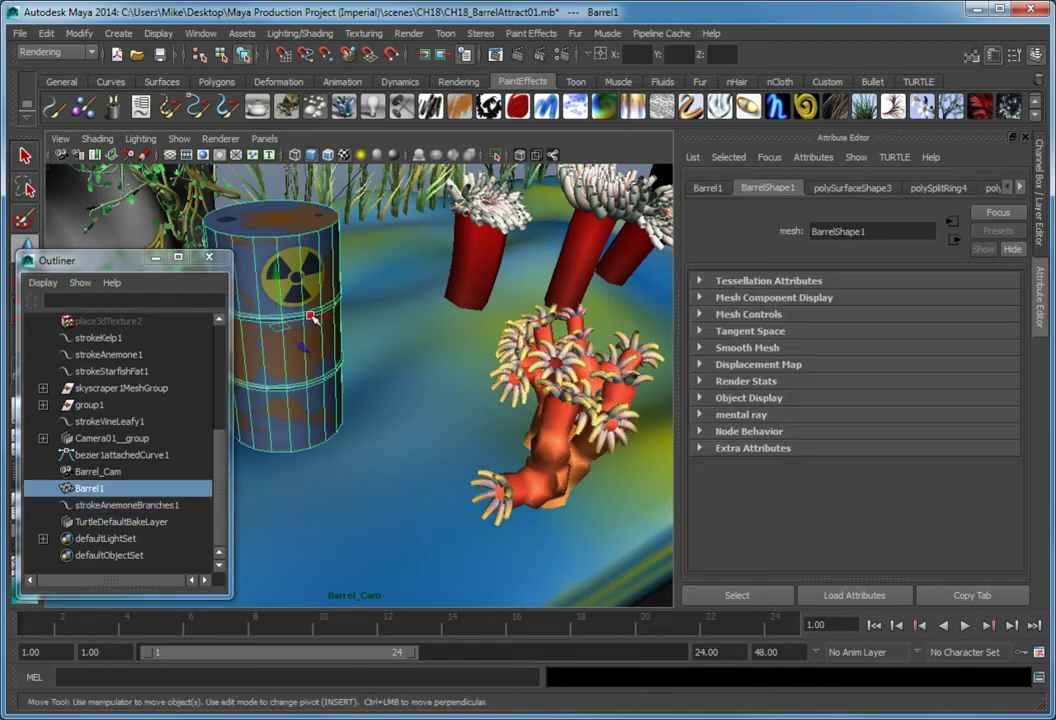
key("ctrl")
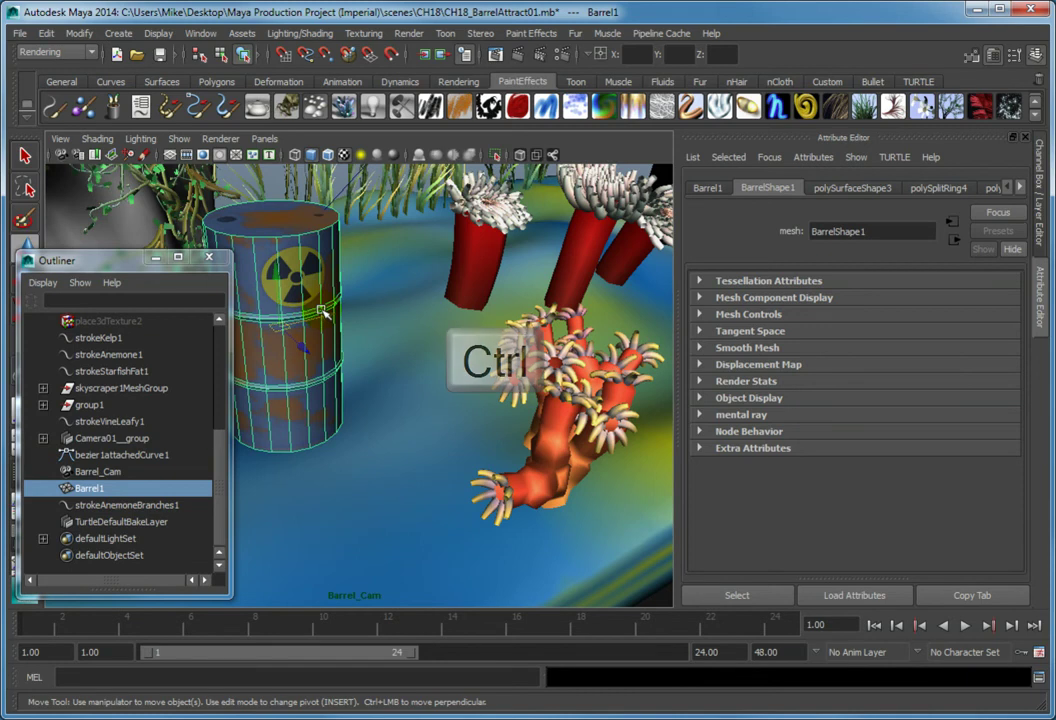
left_click(273, 277)
left_click_drag(273, 277, 270, 207)
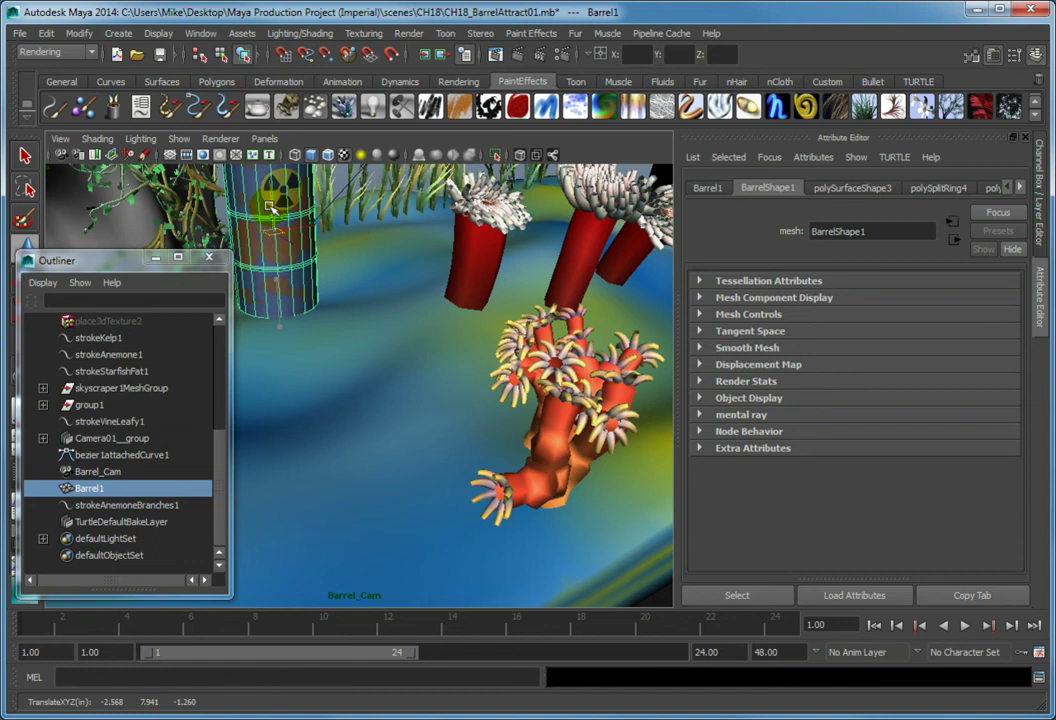
key("w")
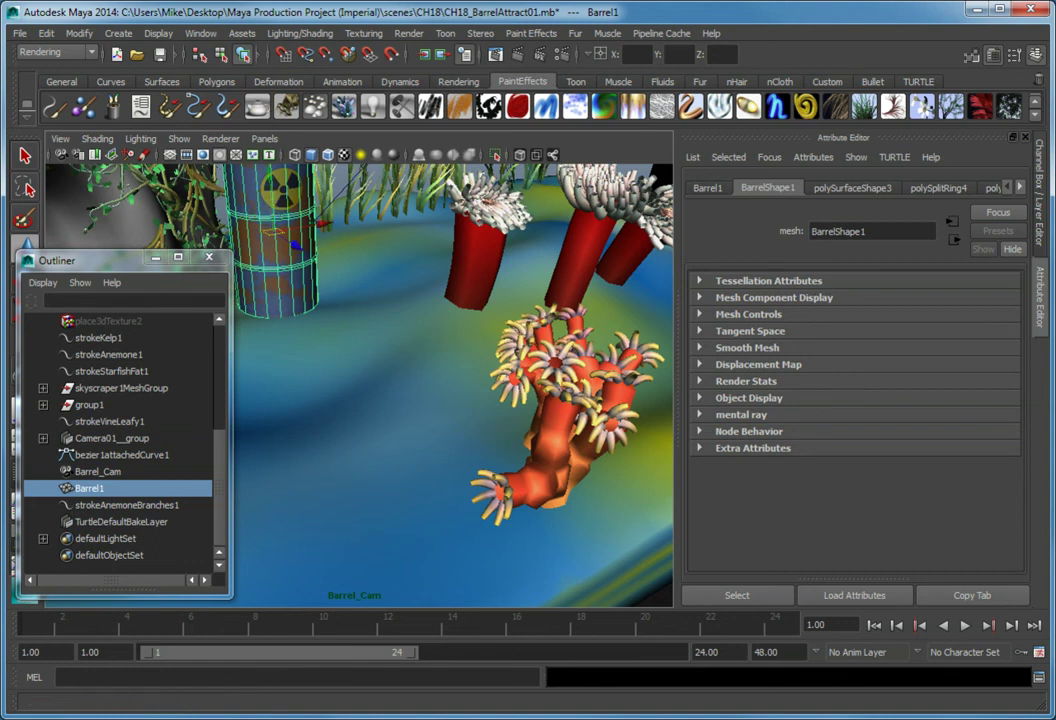